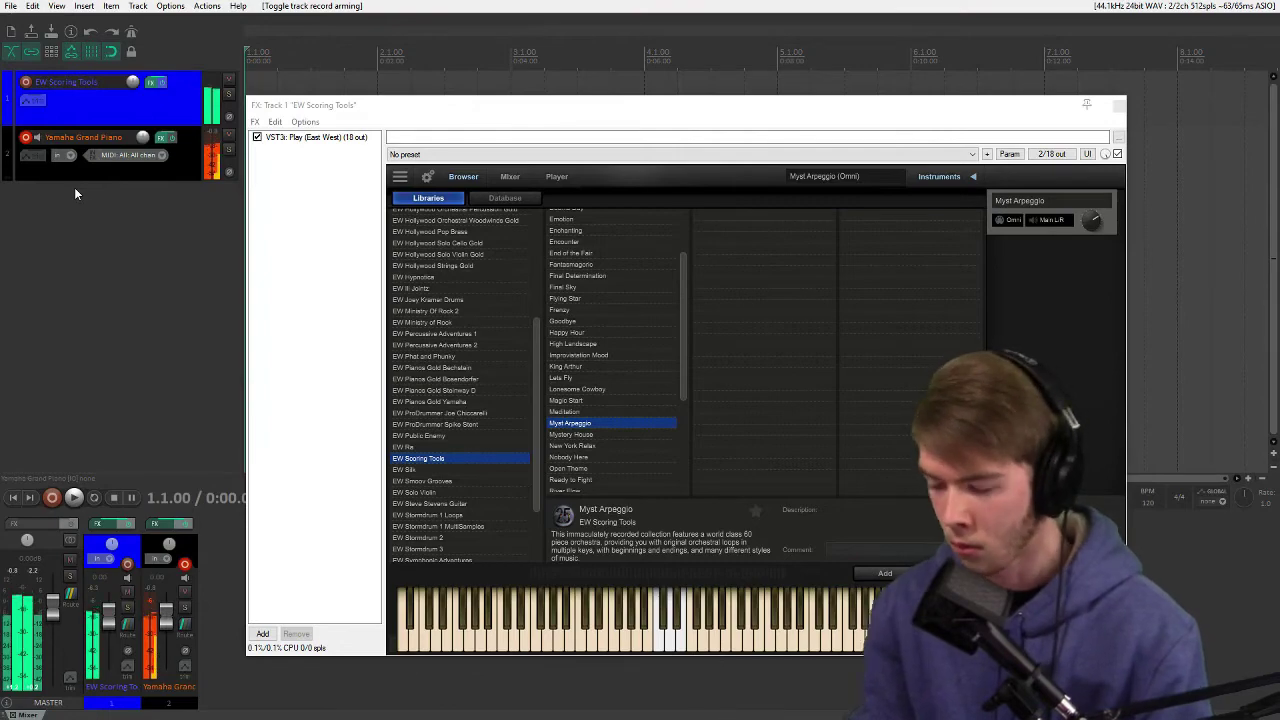
Step: Open the Play instrument window of the Yamaha Grand Piano track to show its piano patch, and put it away
click(161, 138)
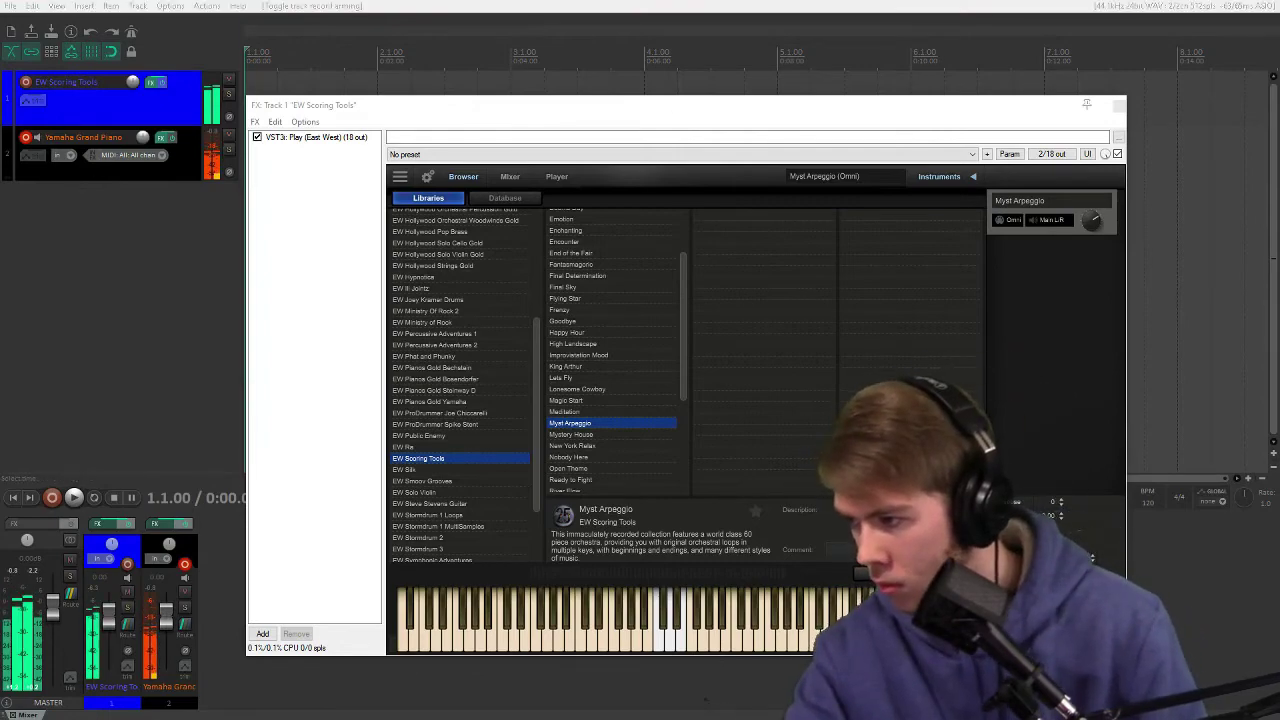
drag(508, 143, 363, 117)
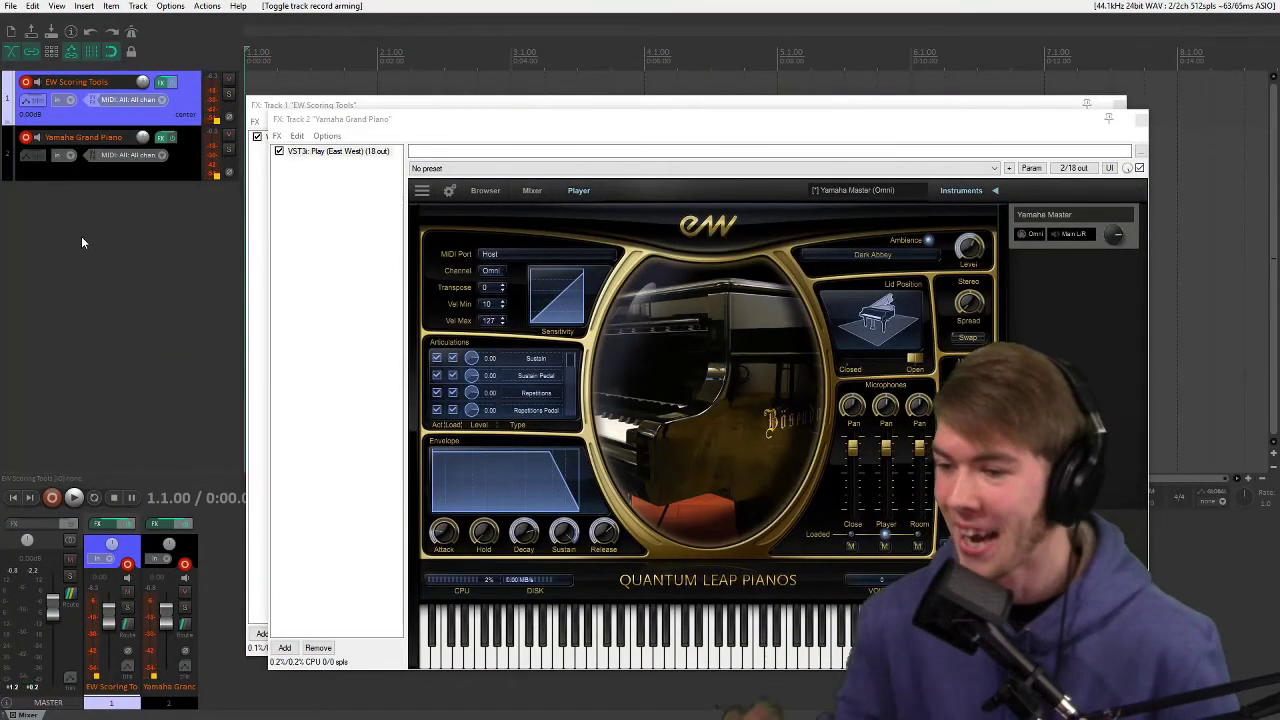
drag(587, 126, 1279, 133)
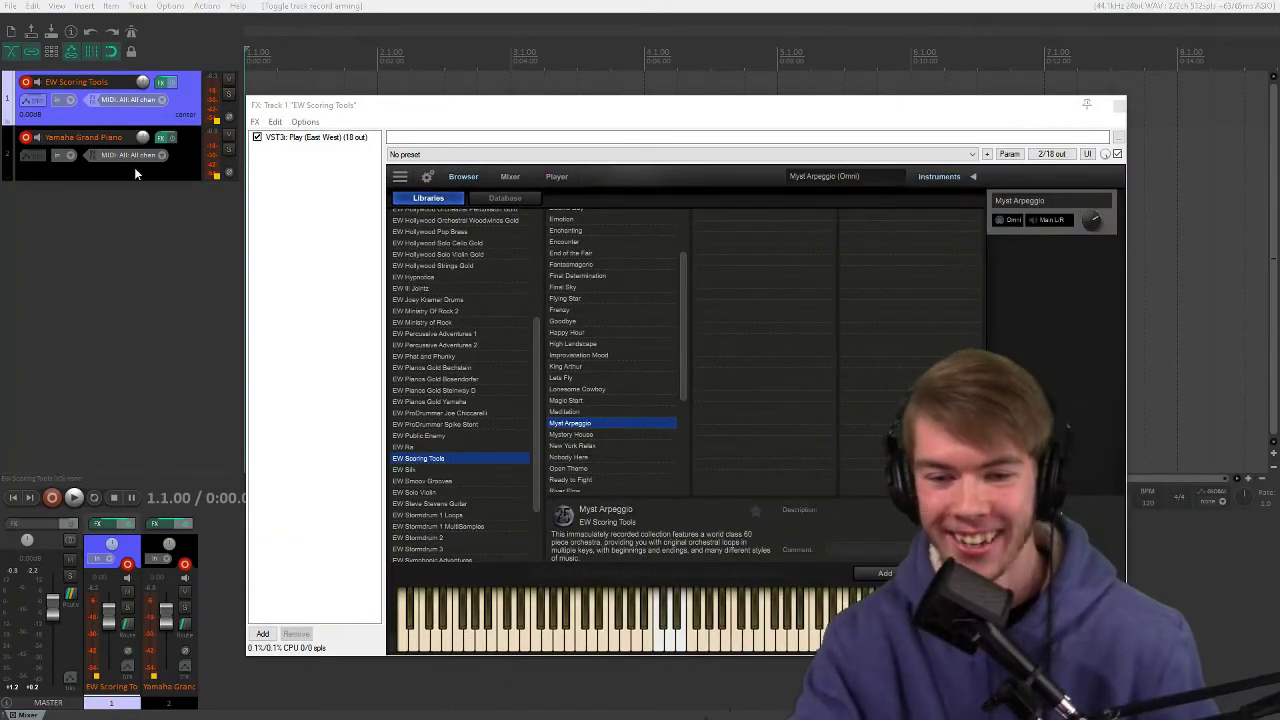
Step: Disarm the Yamaha Grand Piano track and audition the Mystery House patch, ending with only the EW Scoring Tools track armed
click(41, 120)
click(26, 138)
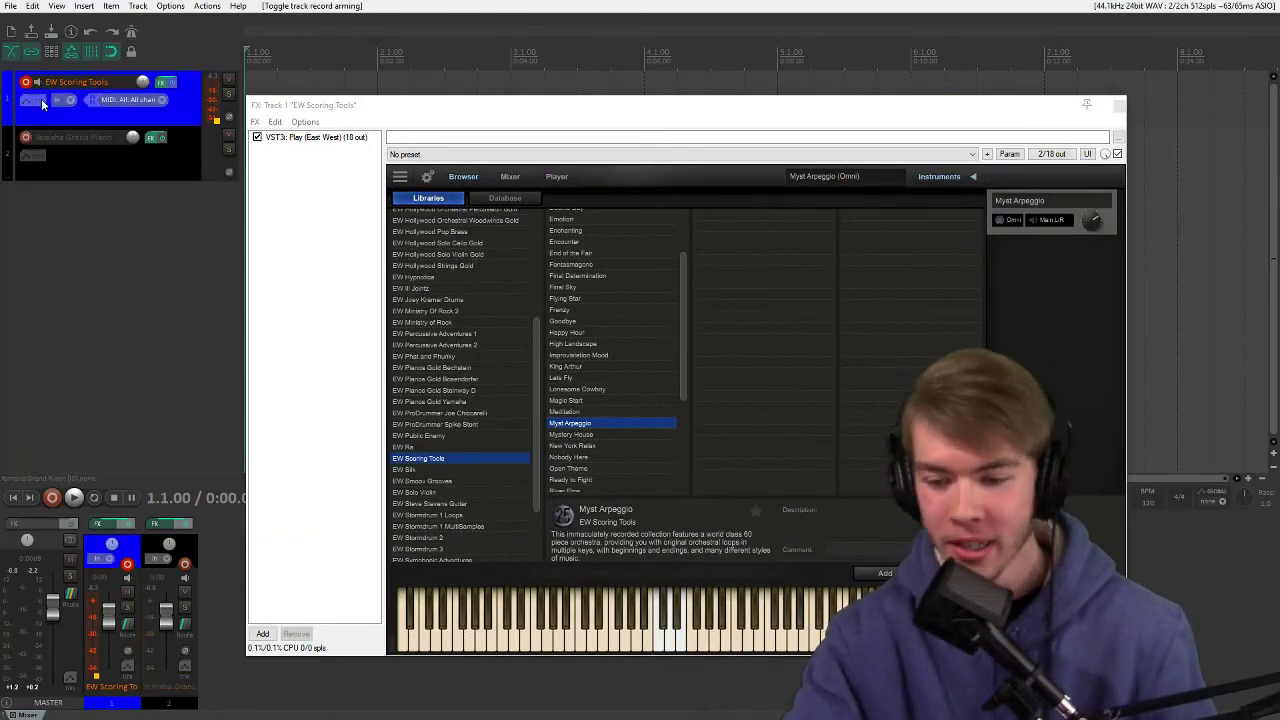
click(626, 436)
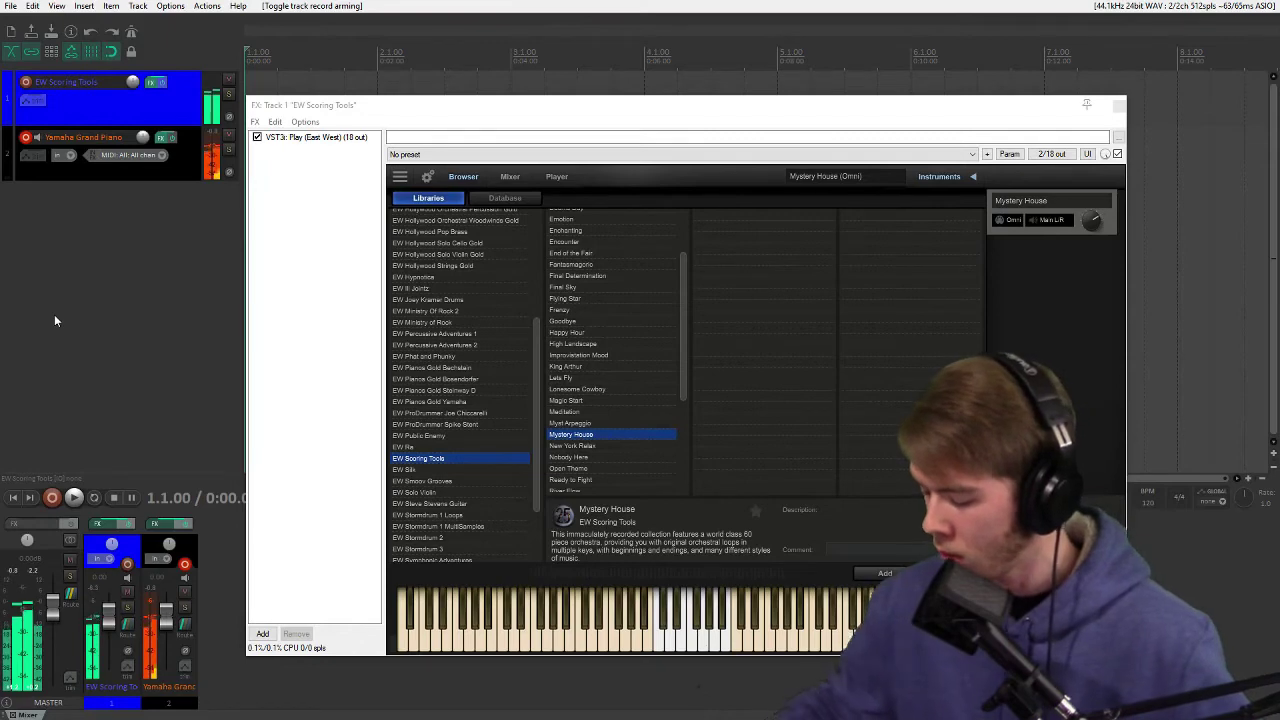
click(27, 82)
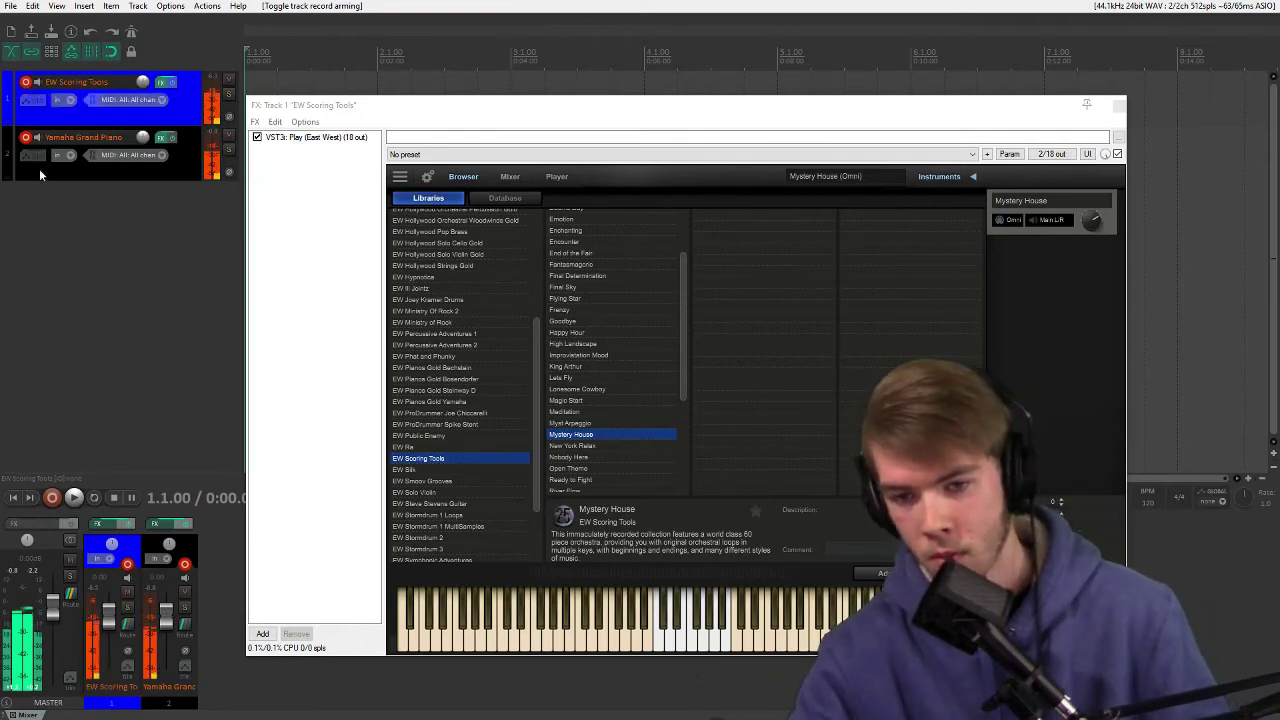
click(26, 137)
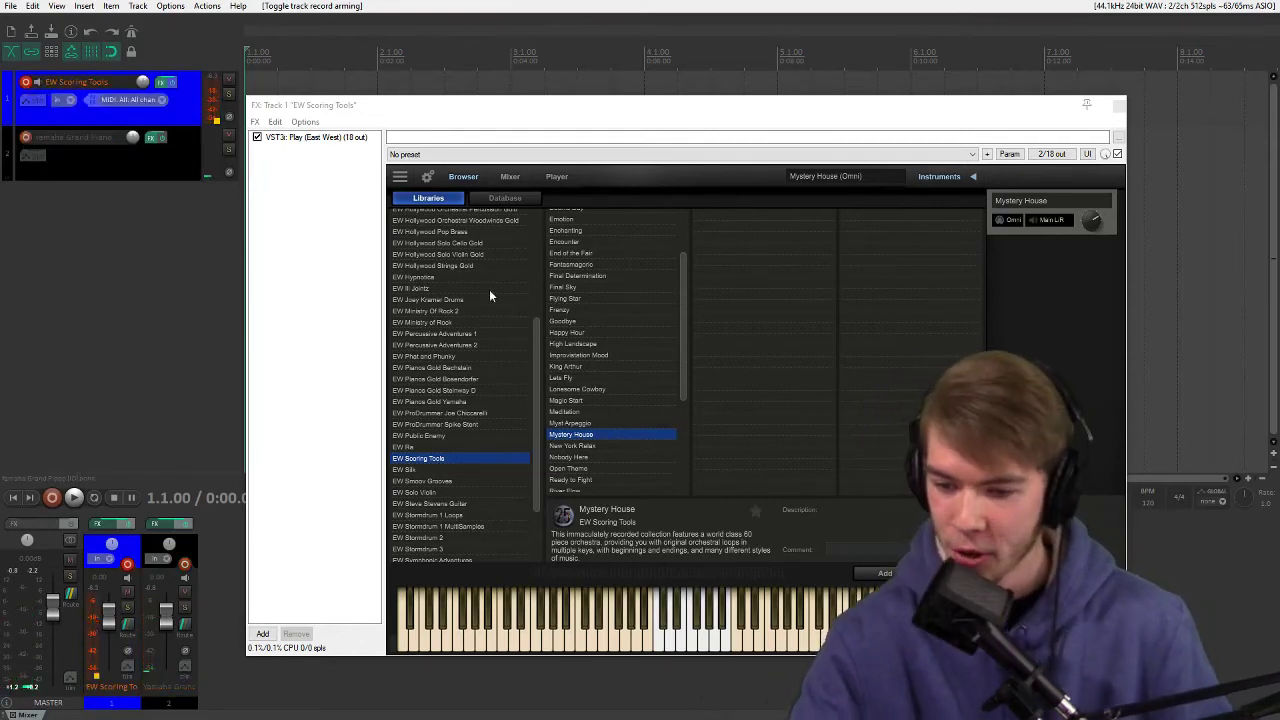
Step: Load the New York Relax patch and switch record arming from EW Scoring Tools to Yamaha Grand Piano
scroll(634, 448, down, 5)
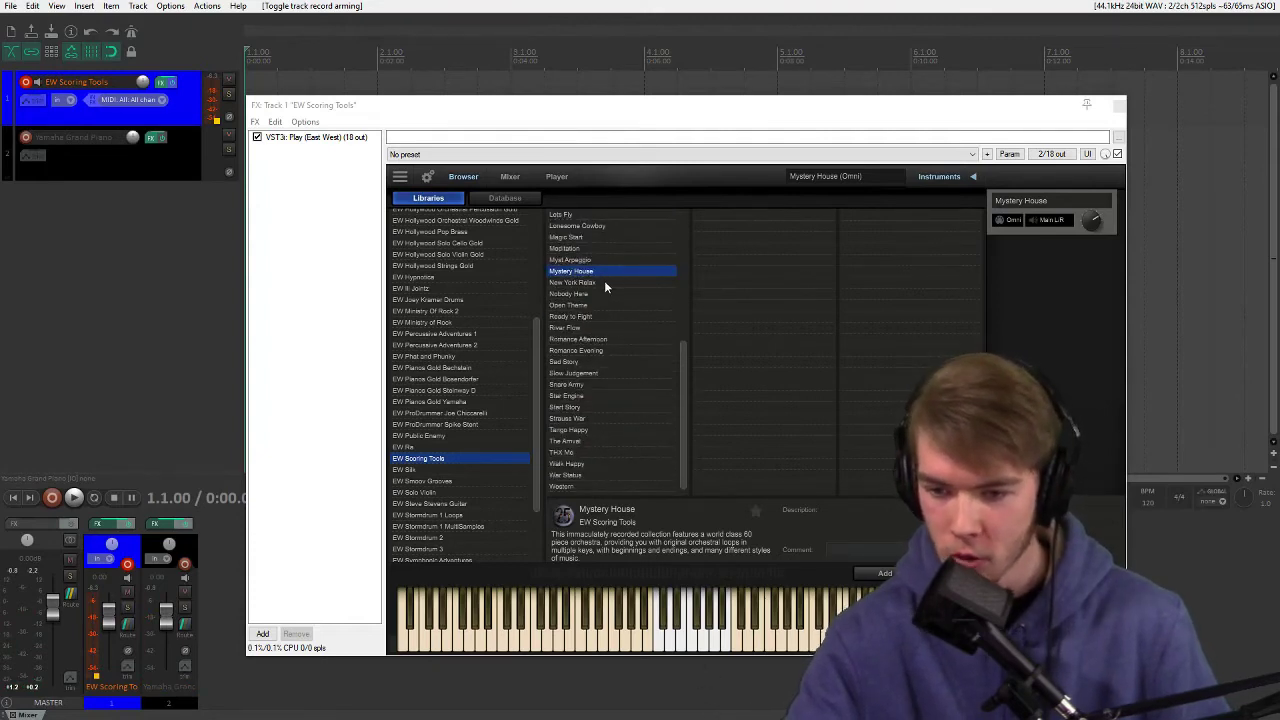
click(604, 283)
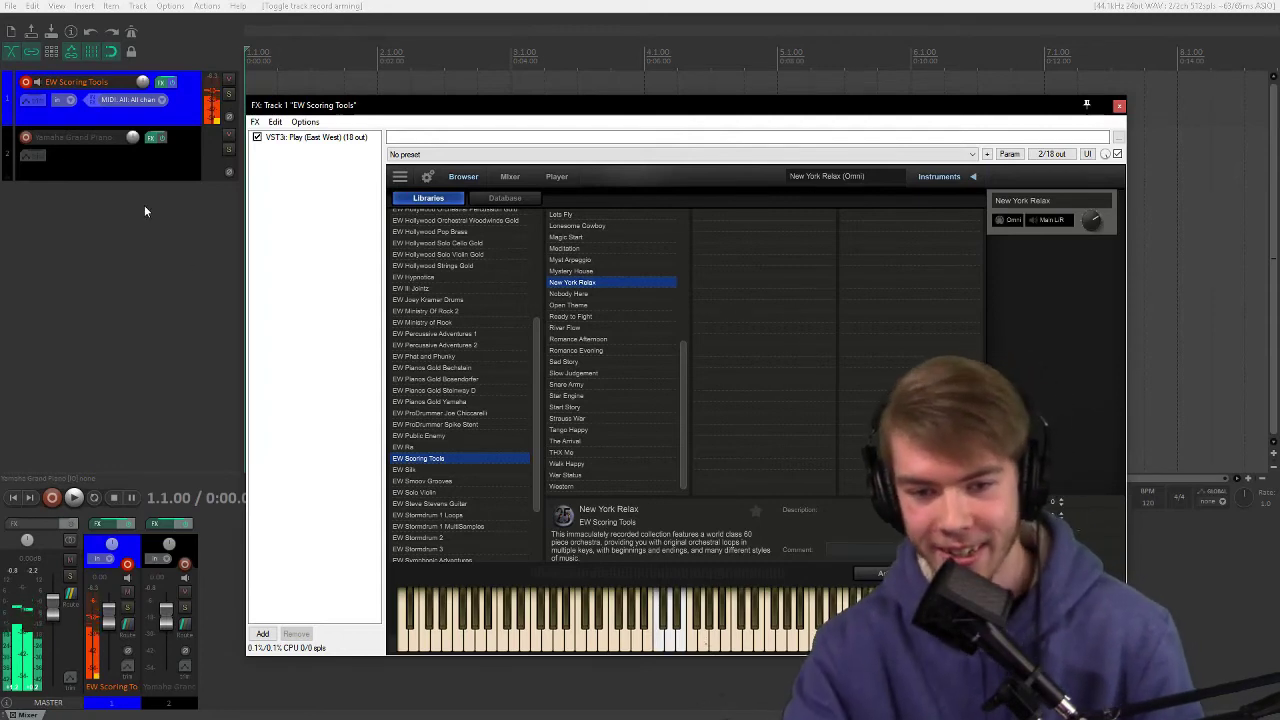
click(27, 84)
click(27, 137)
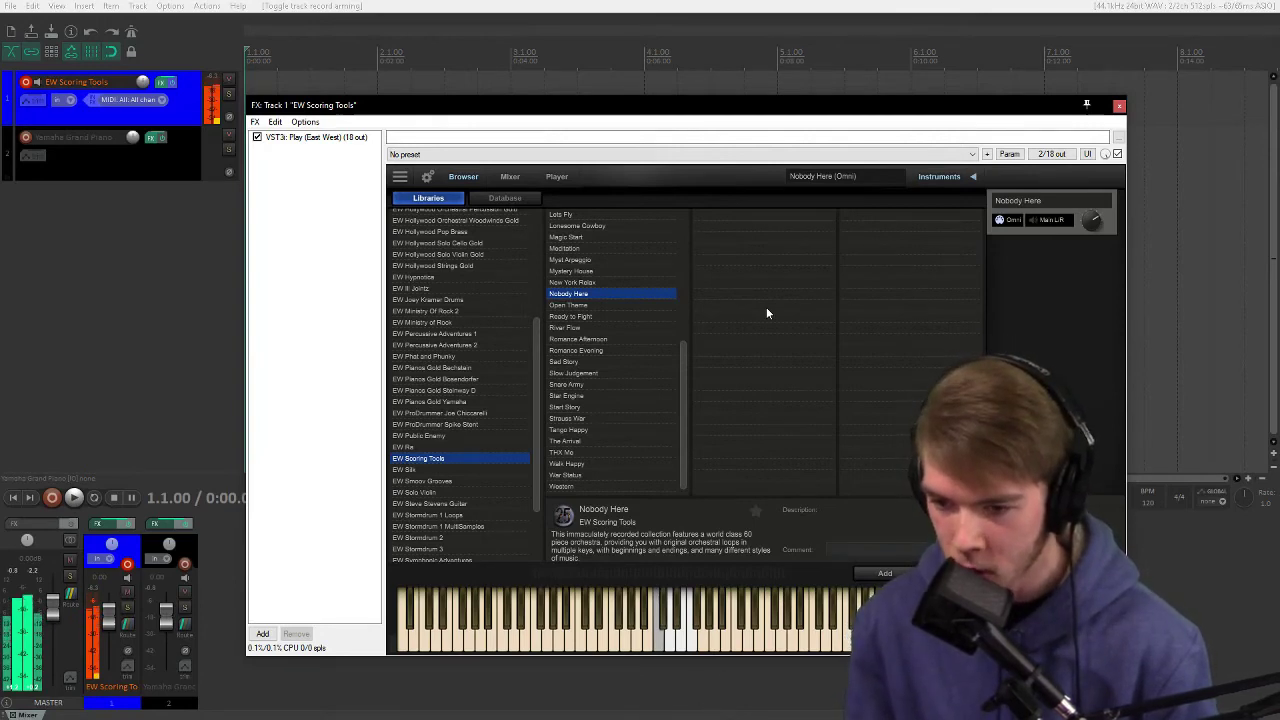
Step: Audition the Open Theme and Ready to Fight patches in turn, and toggle record arming on the Yamaha Grand Piano track
key(Down)
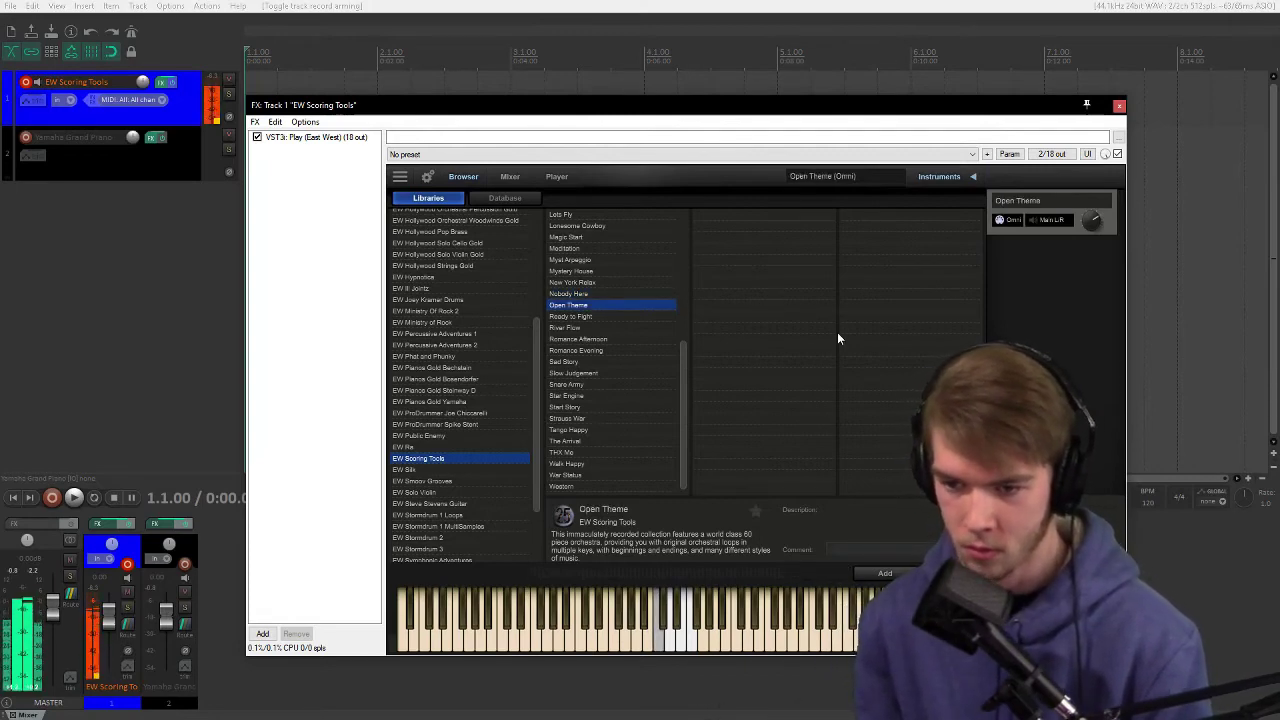
key(Down)
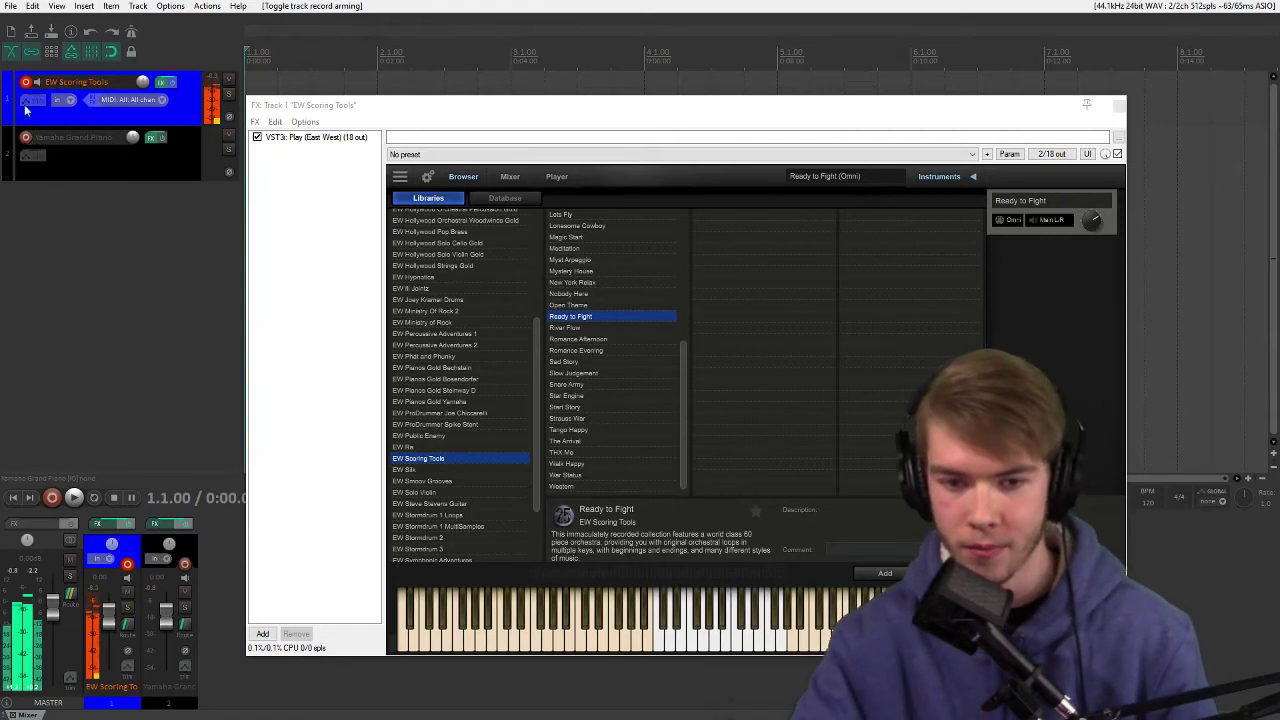
click(26, 137)
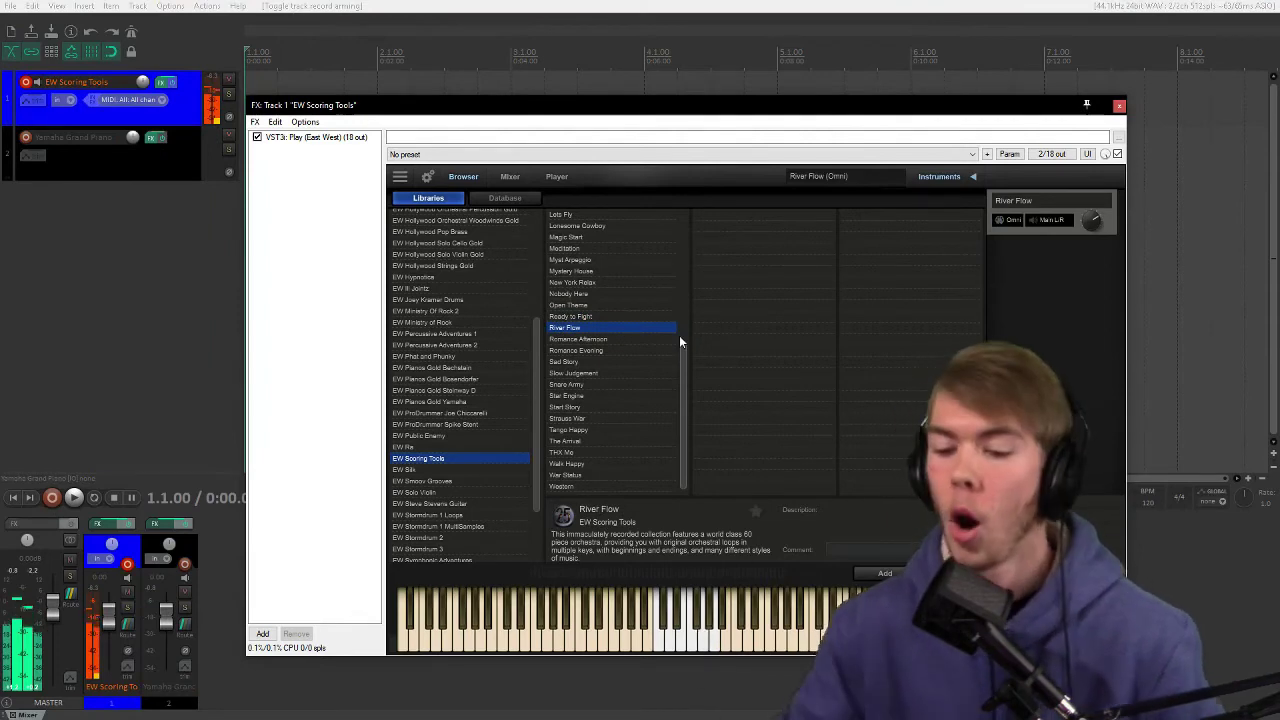
Step: Load the Romance Afternoon patch, audition it with the Yamaha Grand Piano, and mark the patch as a favourite
double_click(638, 339)
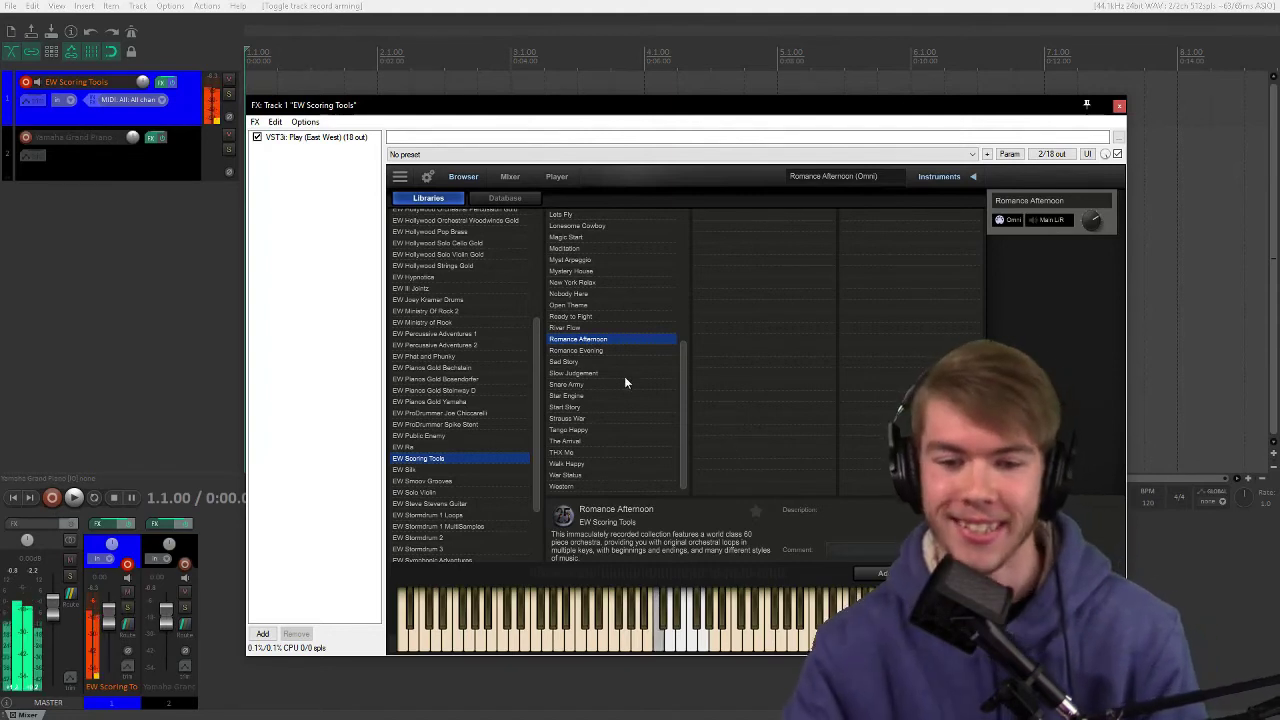
click(26, 82)
click(26, 138)
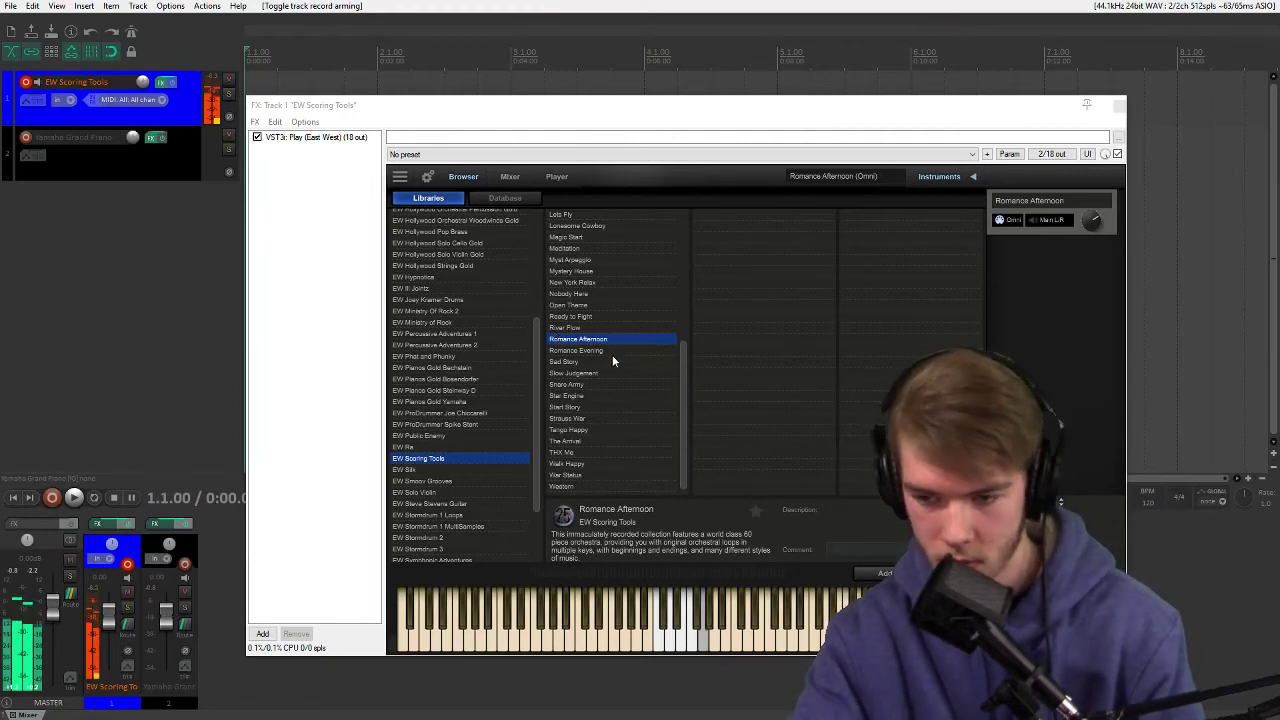
click(755, 510)
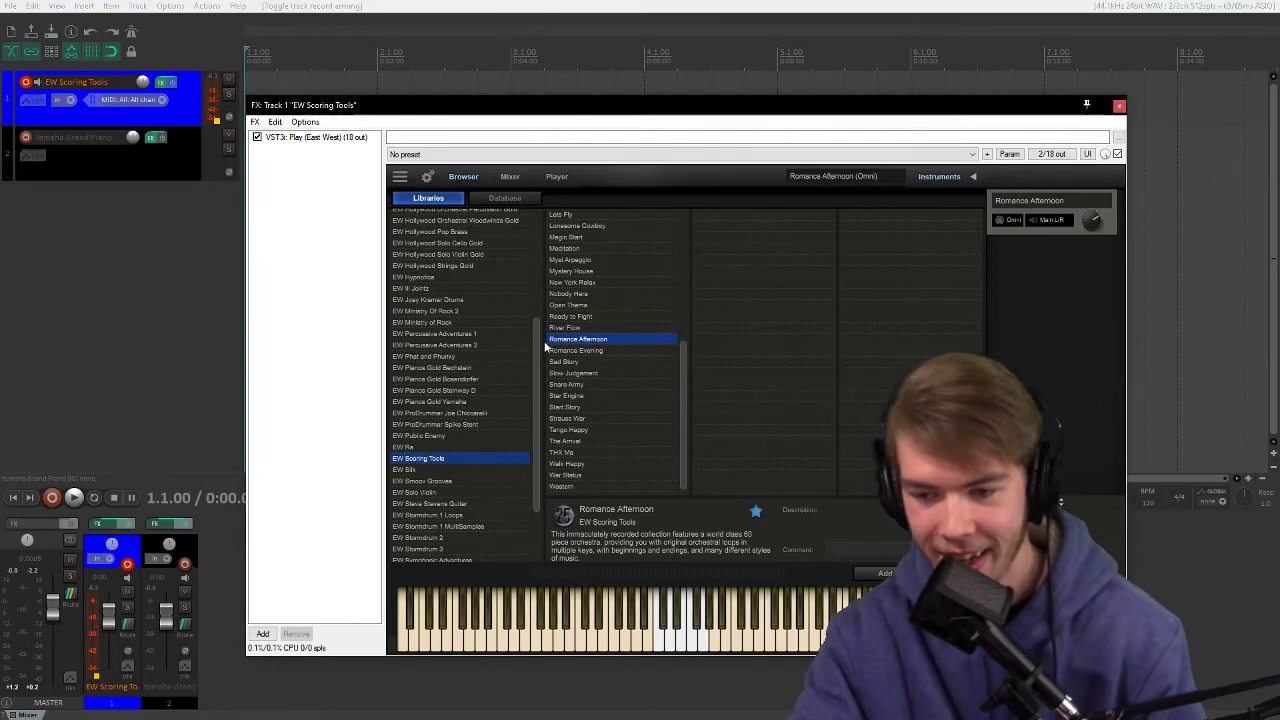
Step: Audition the Romance Evening, Sad Story, Slow Judgement and Snare Army patches one after another
double_click(568, 351)
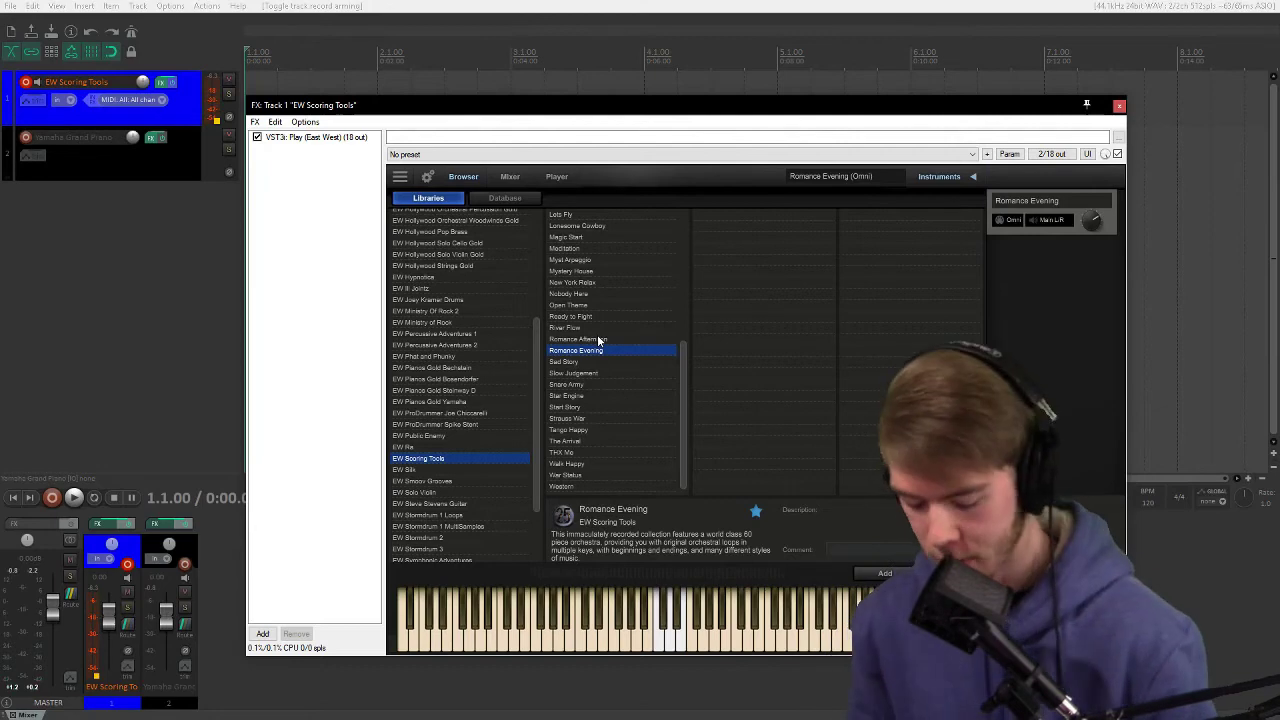
click(603, 362)
double_click(604, 362)
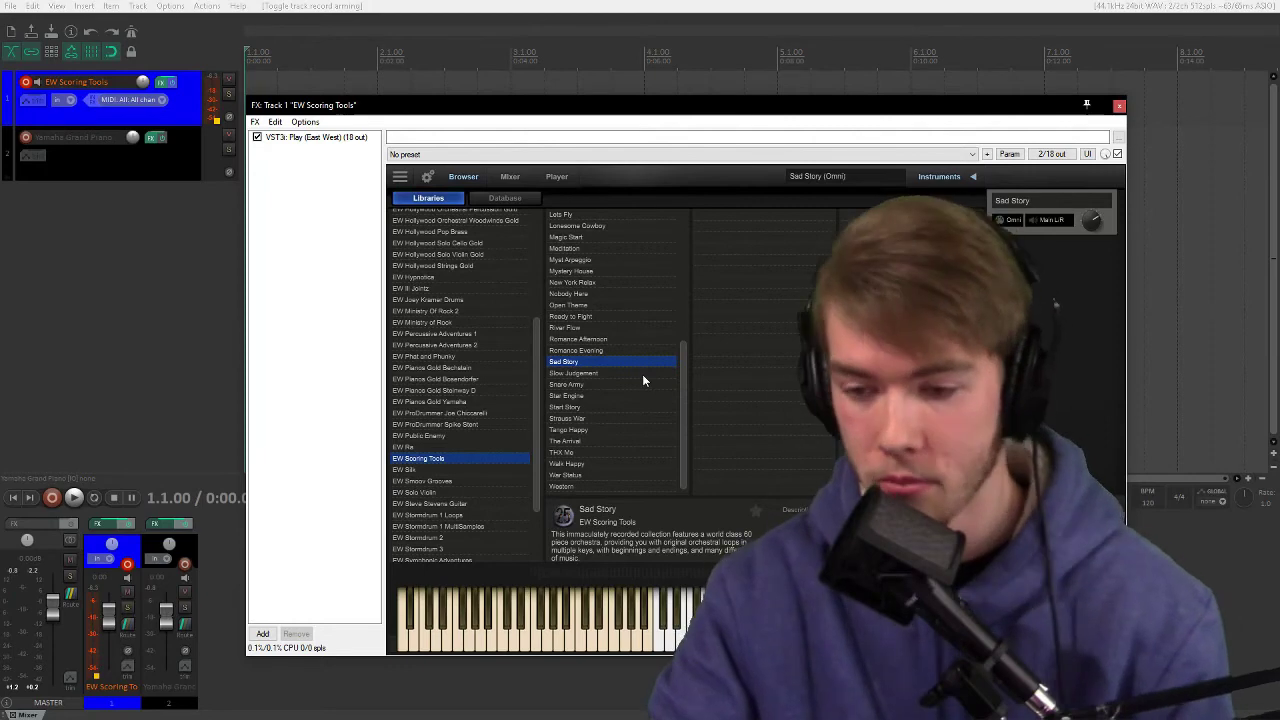
click(643, 375)
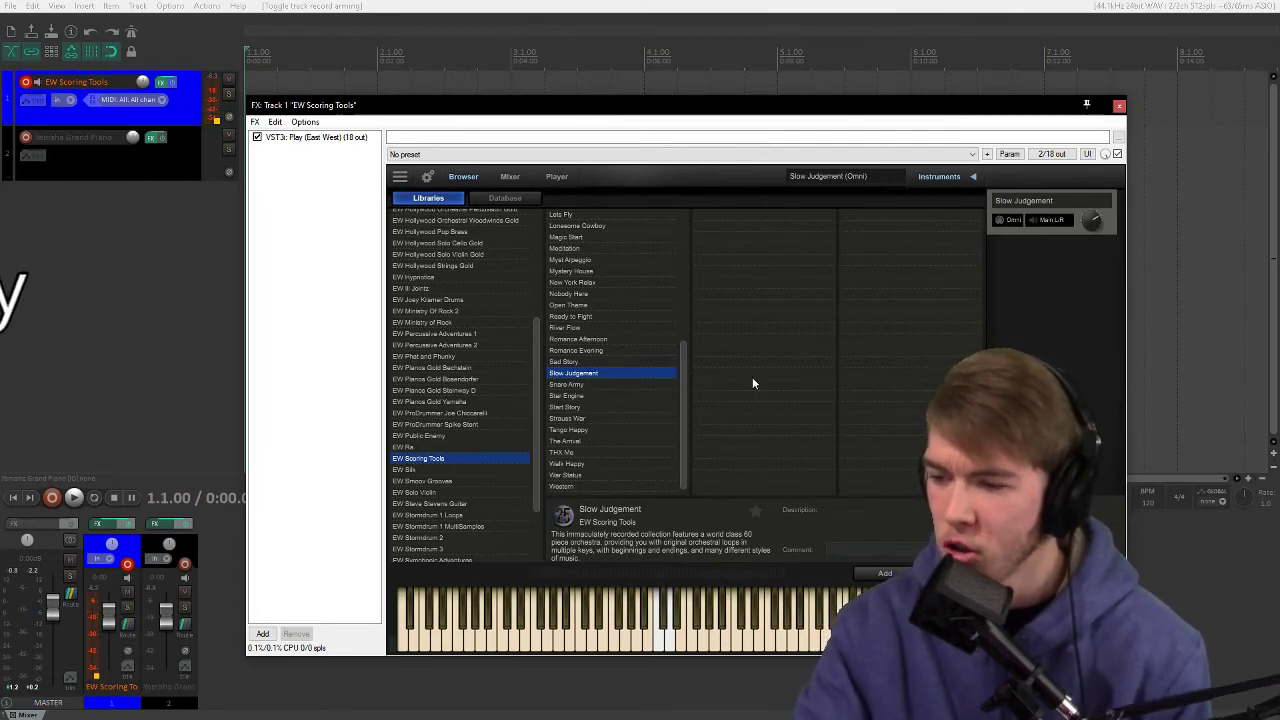
click(590, 385)
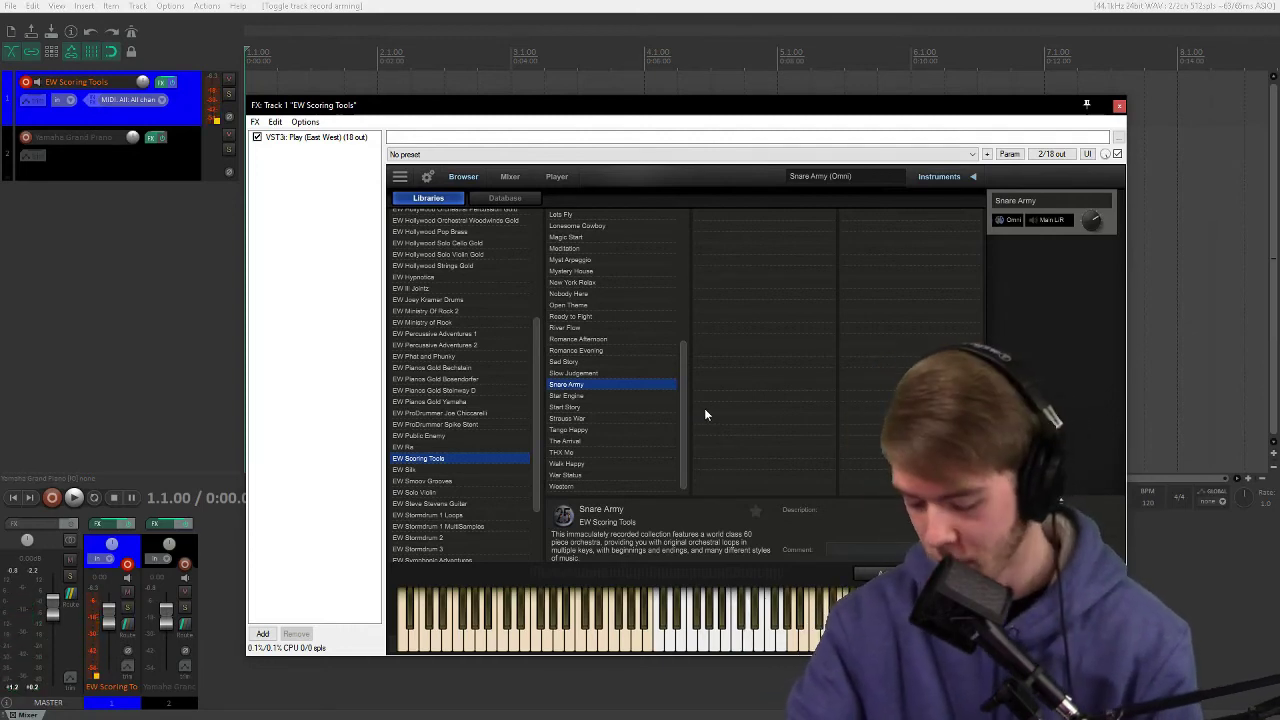
Step: Switch record arming to Yamaha Grand Piano to play over the Star Engine patch, and return arming to EW Scoring Tools
click(26, 138)
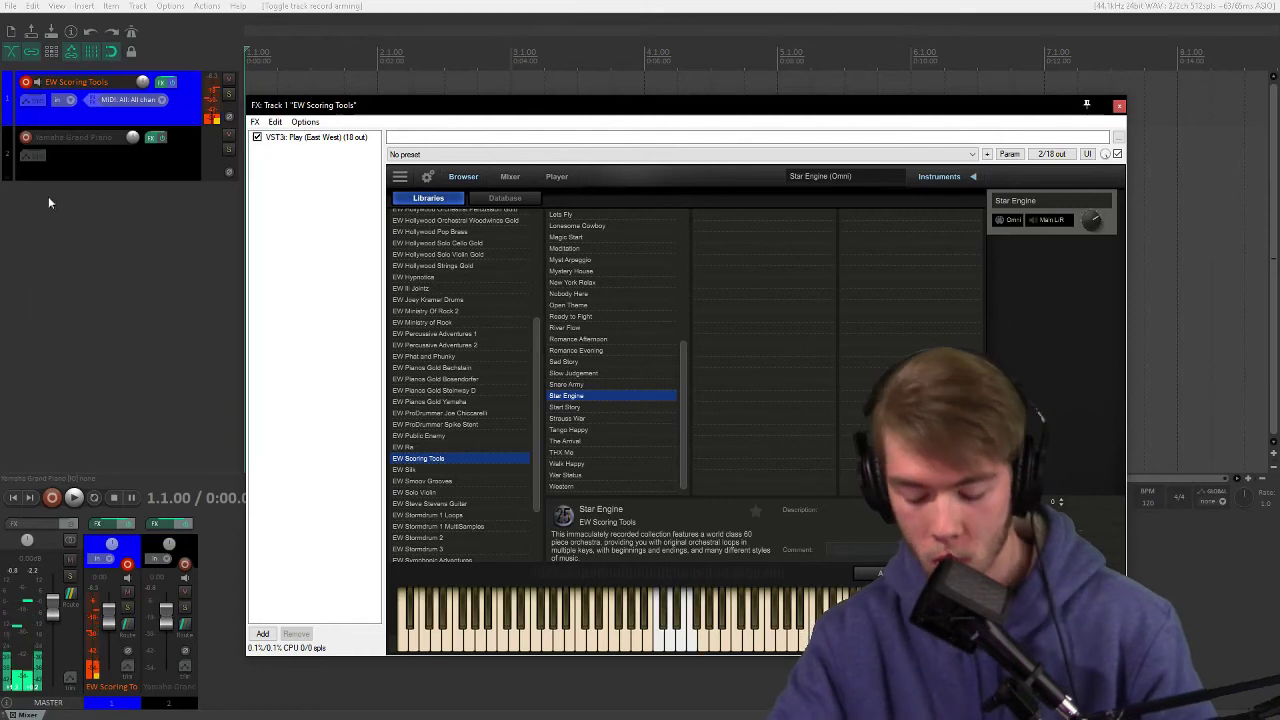
click(25, 82)
click(25, 137)
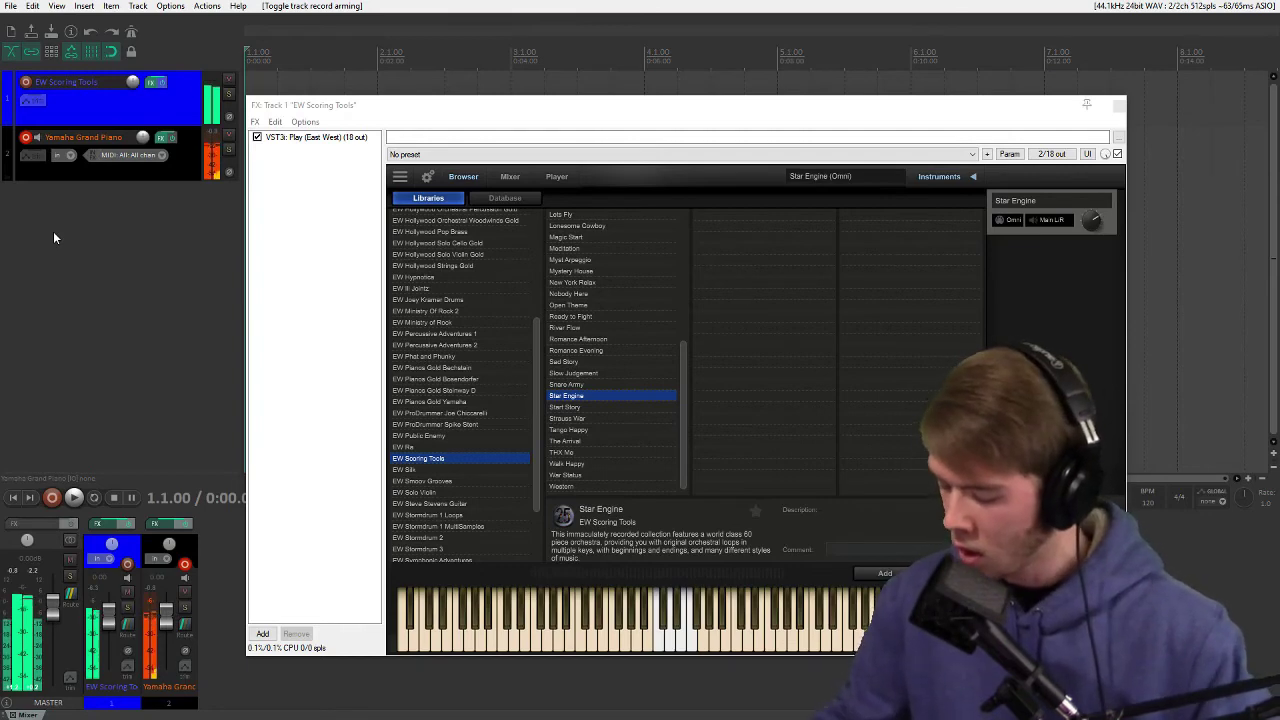
click(25, 83)
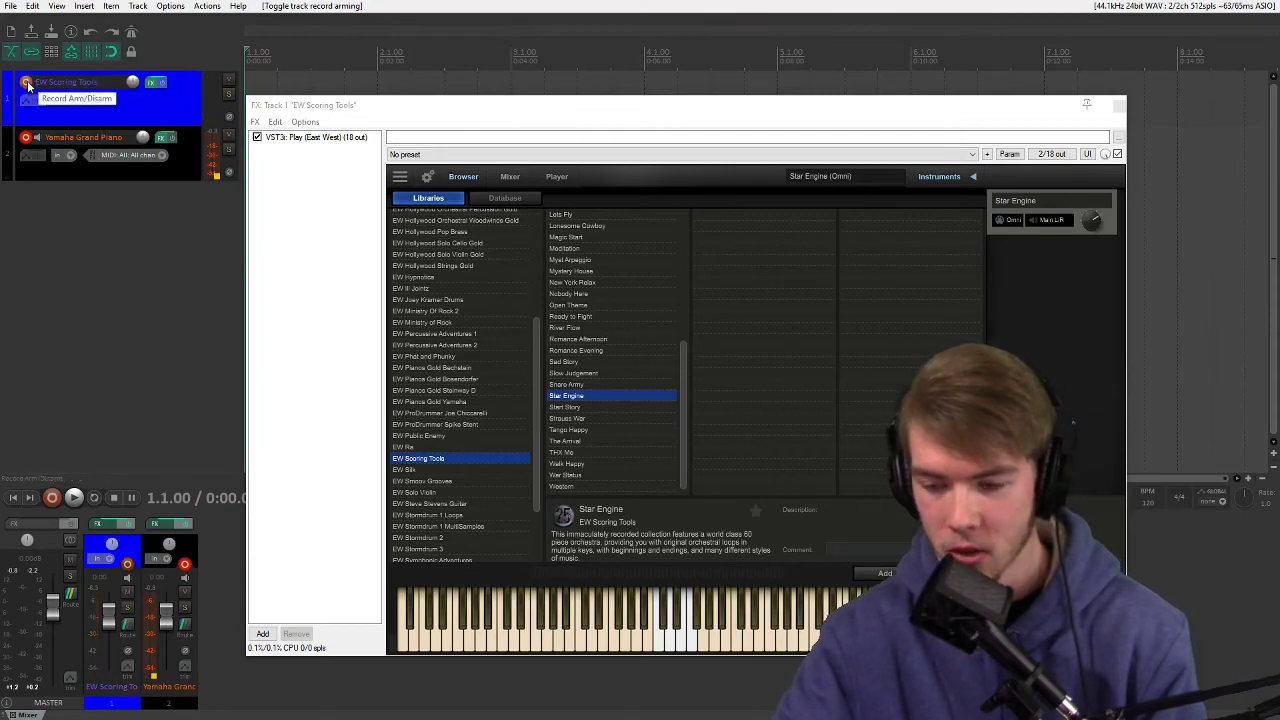
click(26, 137)
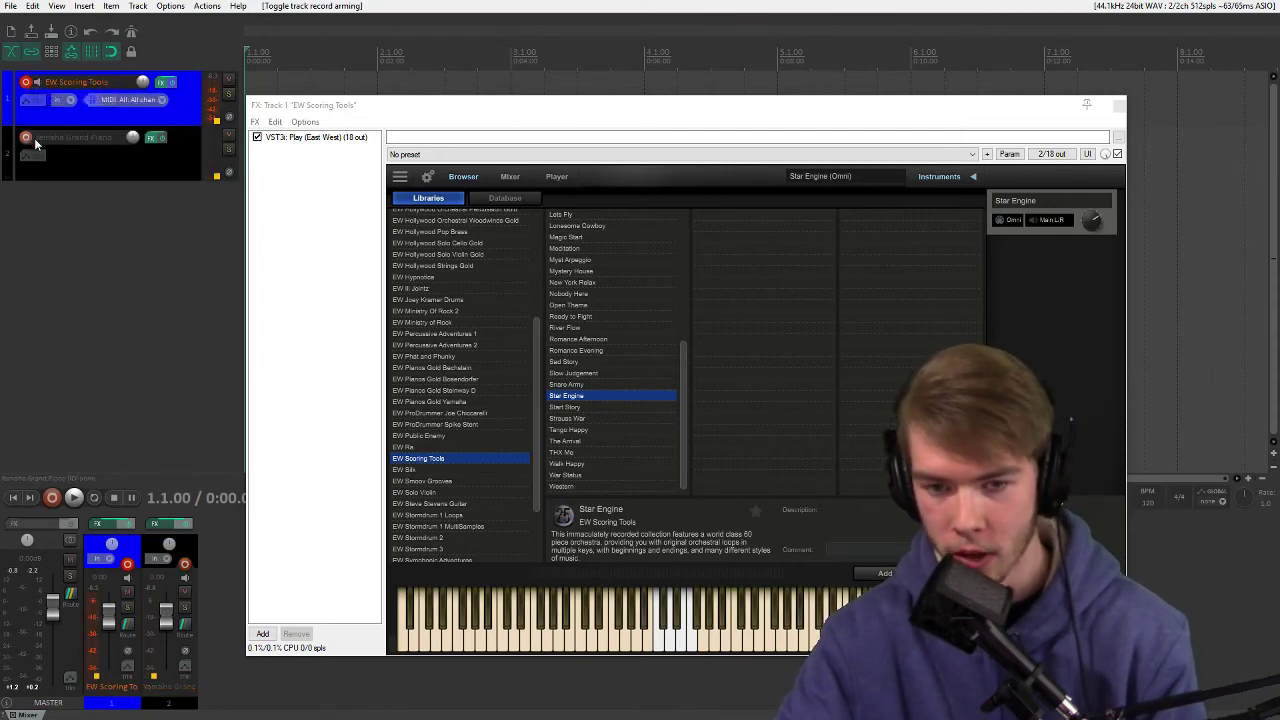
Step: Audition the remaining EW Scoring Tools patches in list order, from Start Story through Western
click(611, 408)
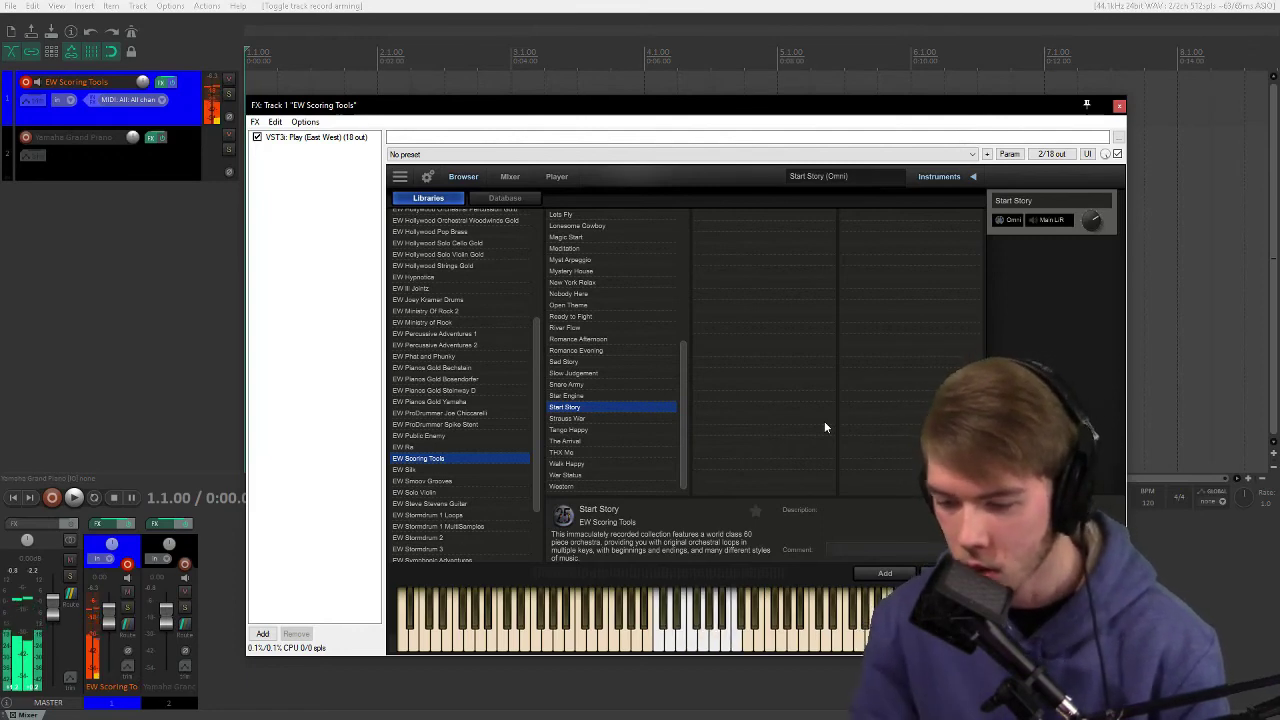
click(556, 420)
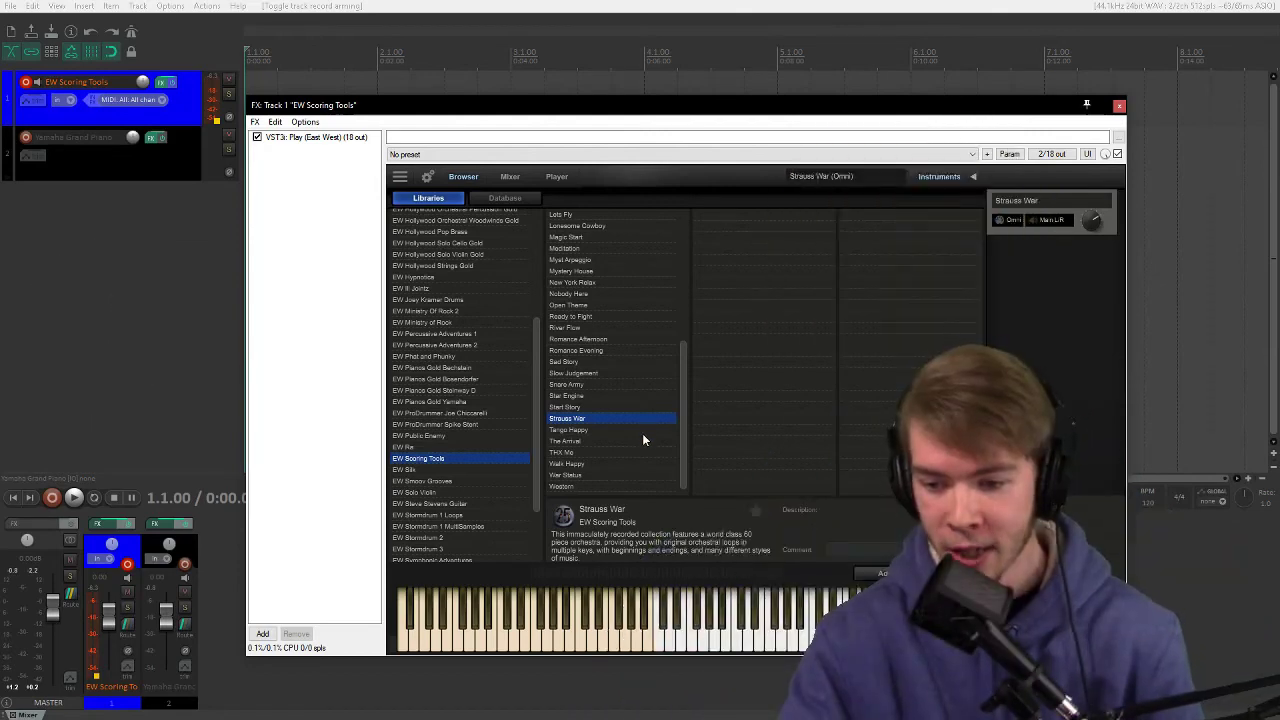
click(644, 429)
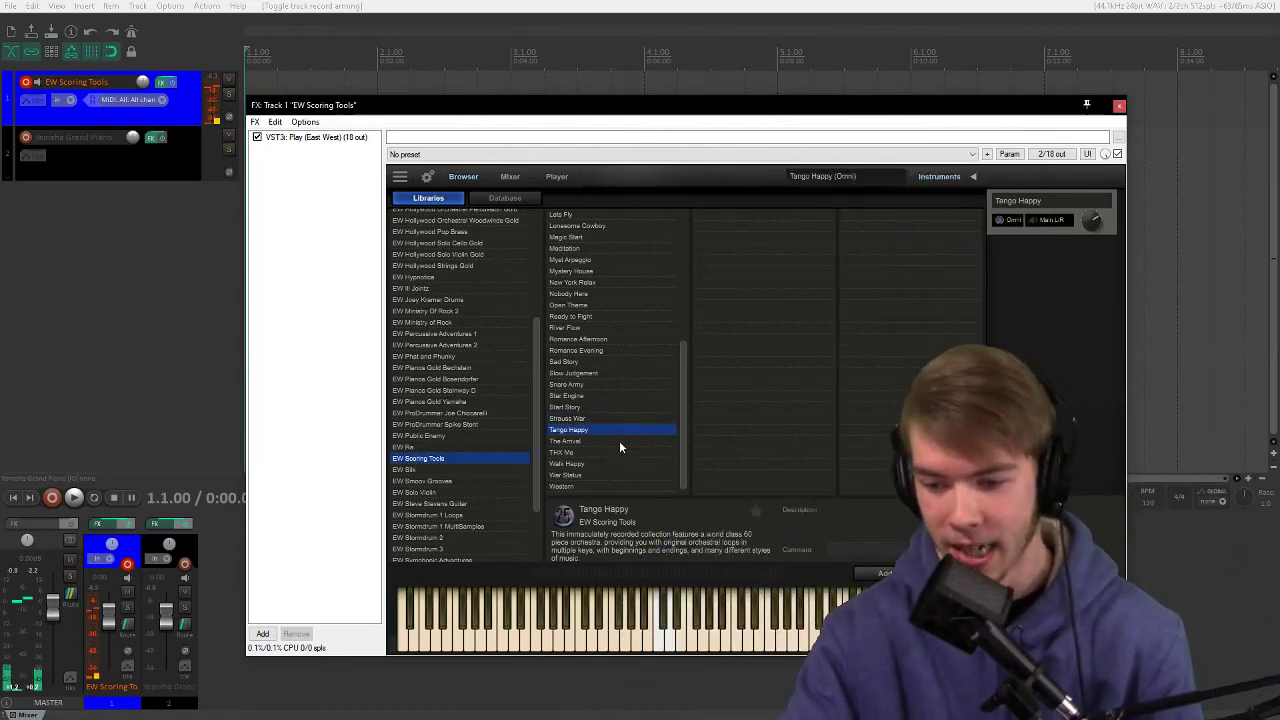
click(619, 441)
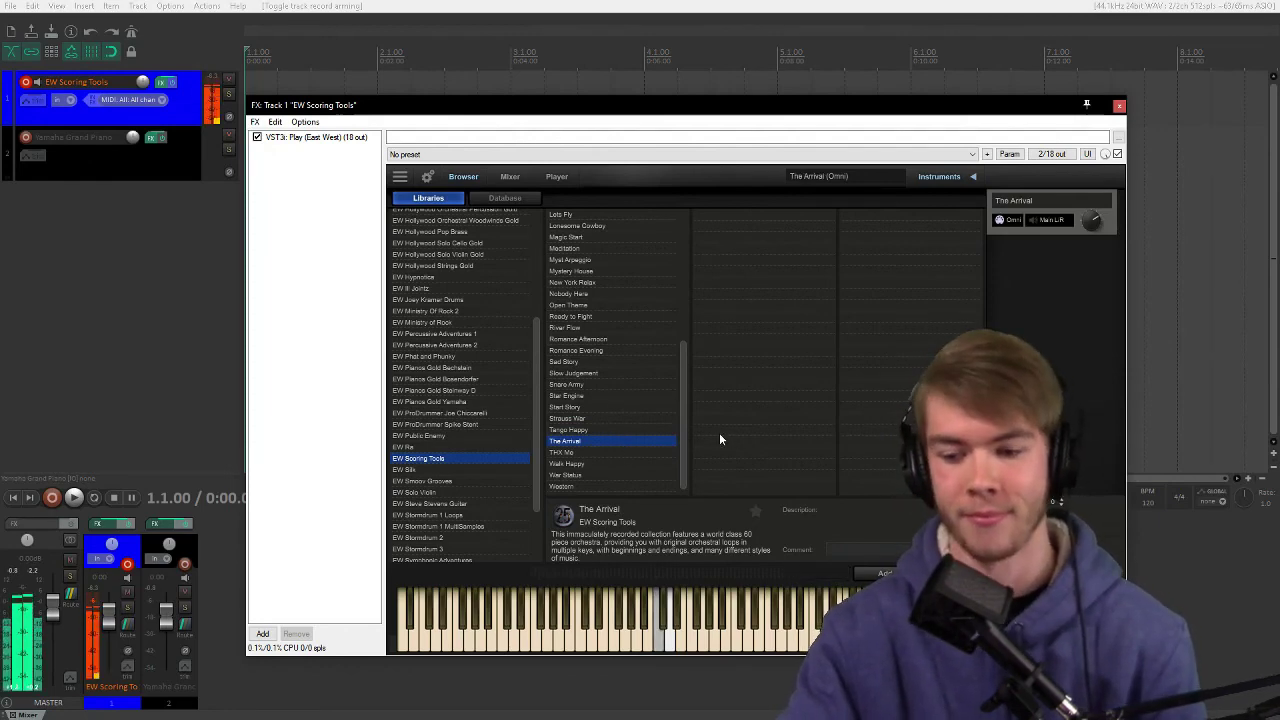
click(594, 452)
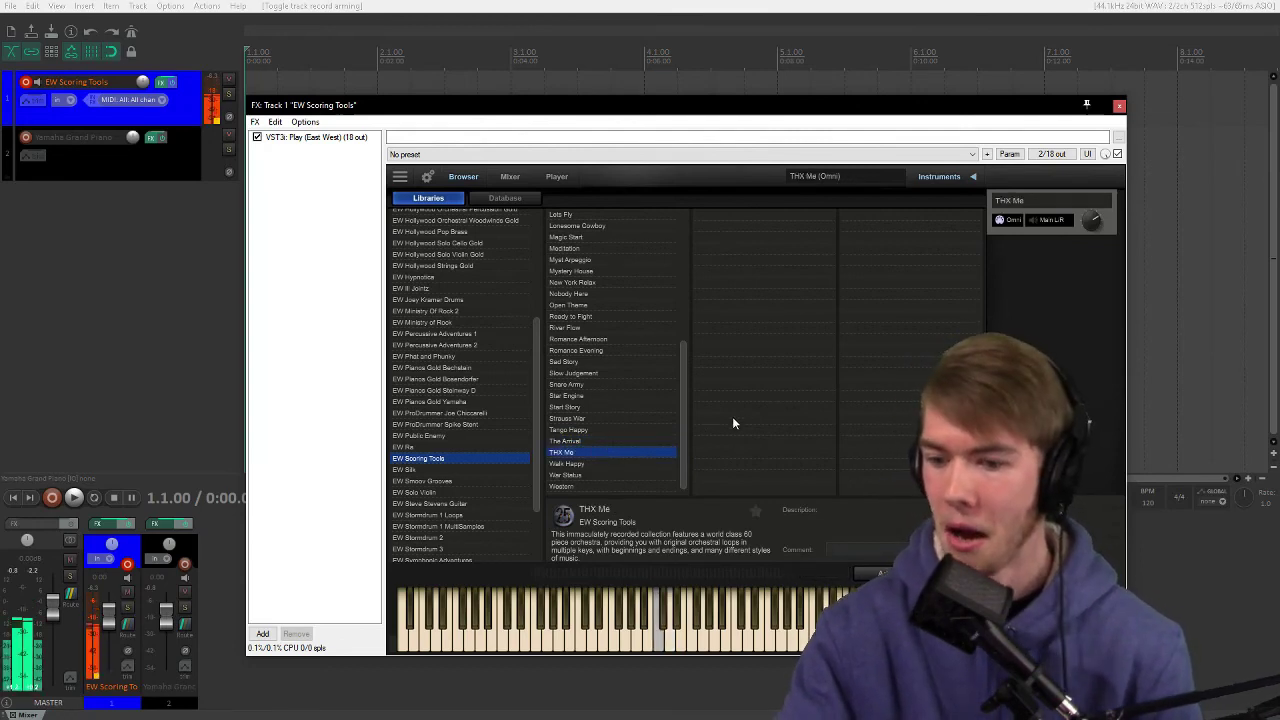
click(613, 464)
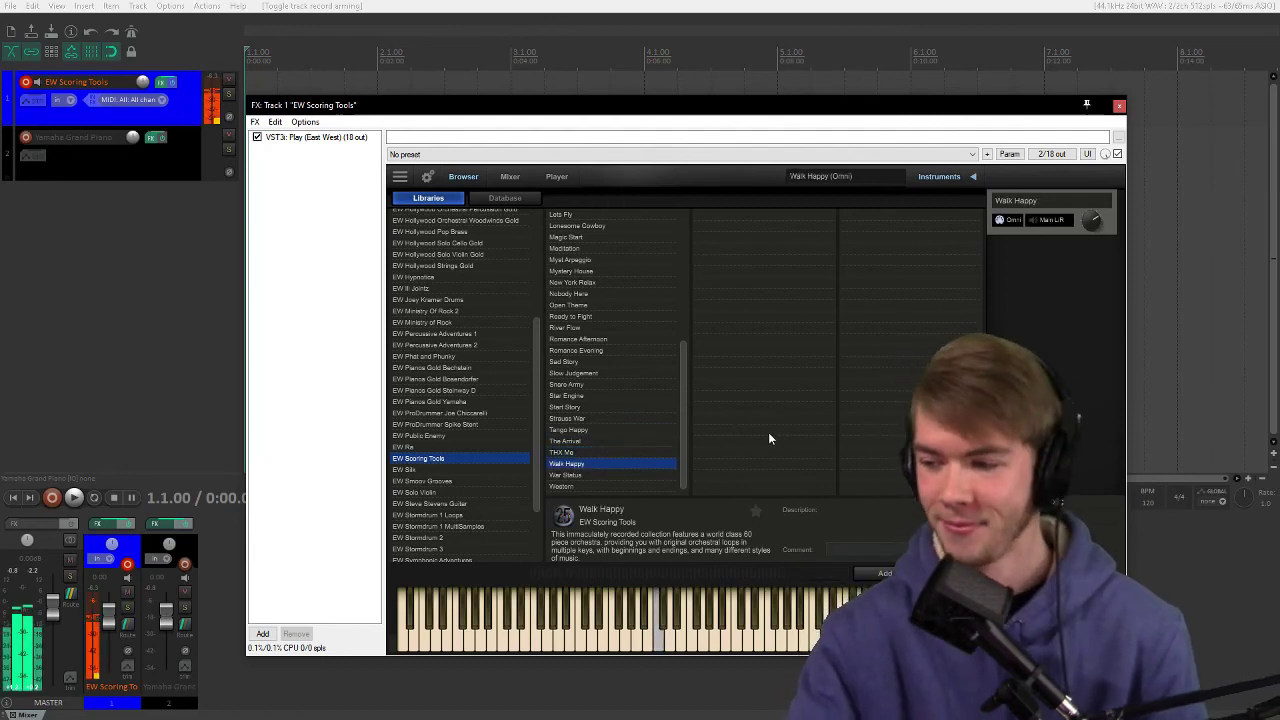
click(636, 475)
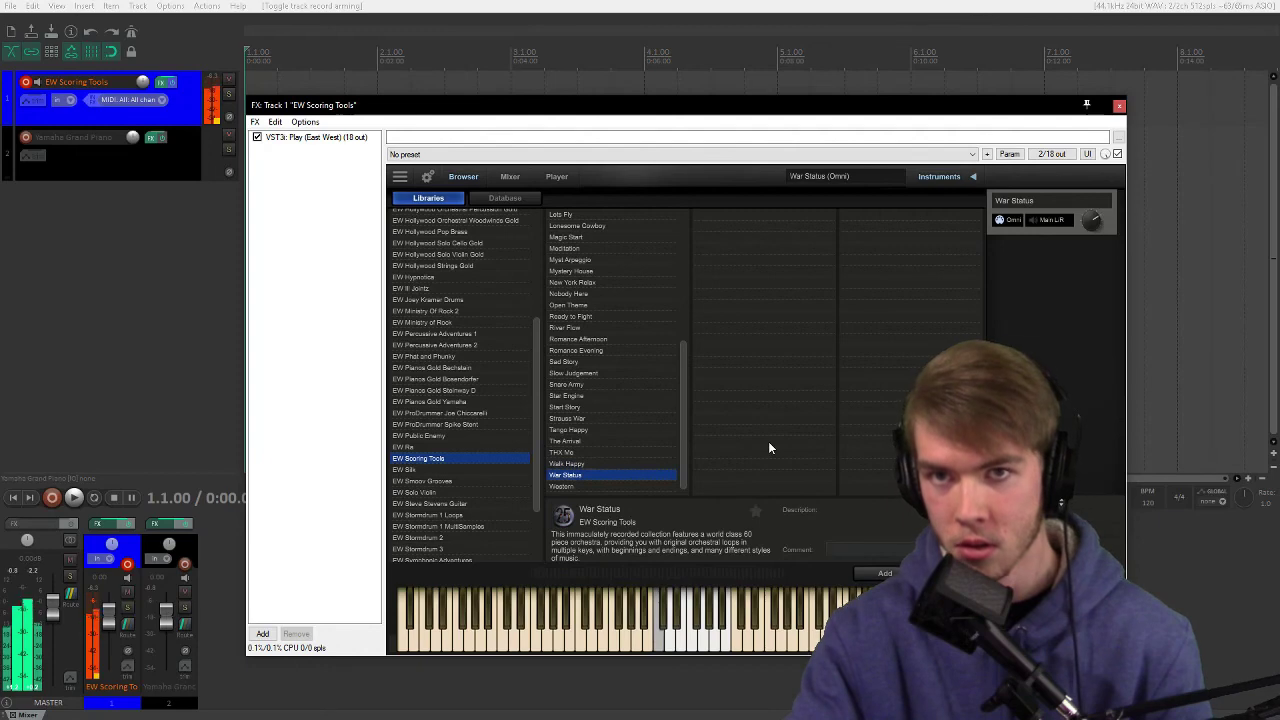
click(648, 485)
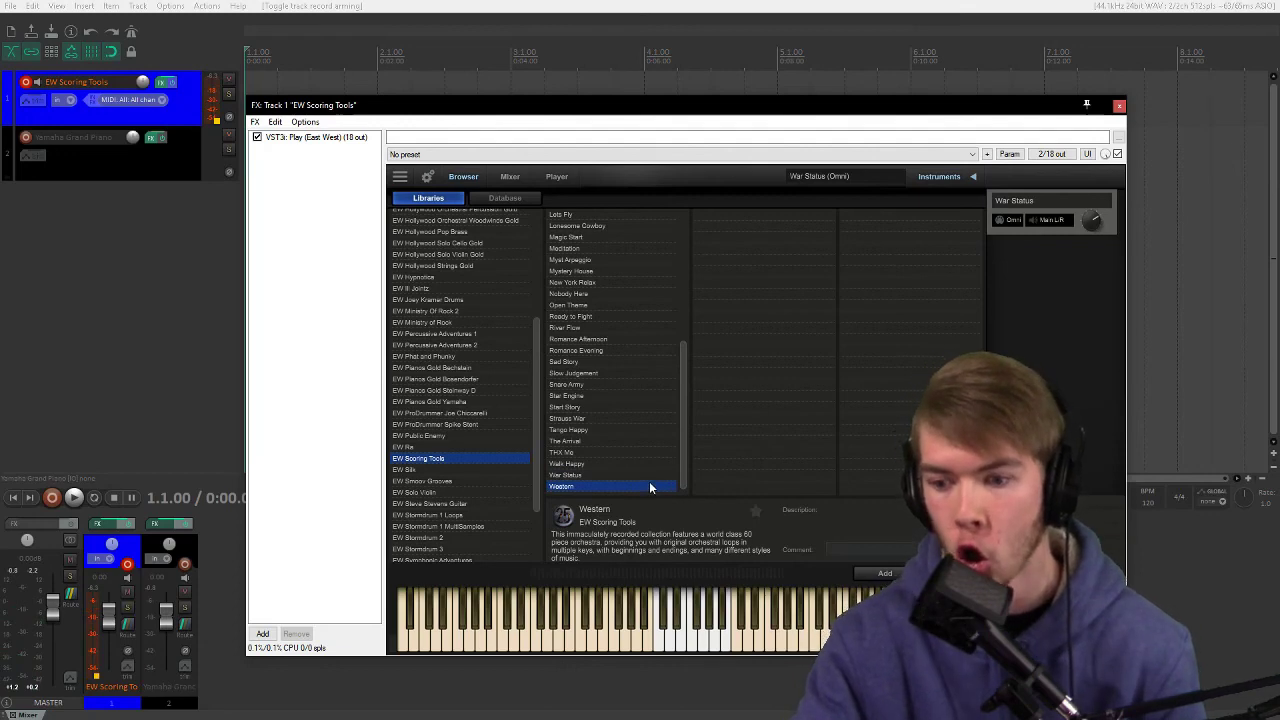